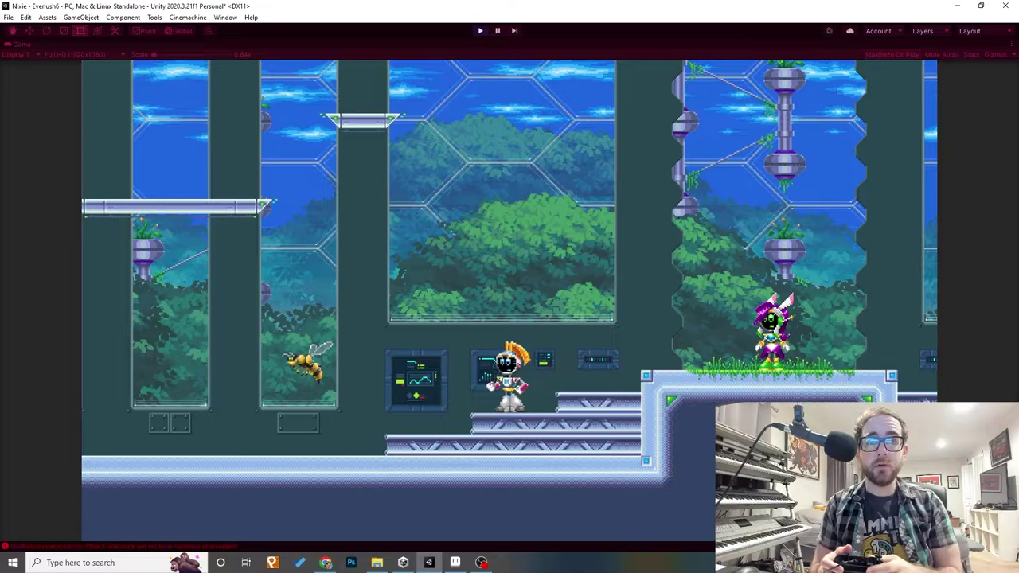
- Playtest running and jumping by moving the character down the stairs, past the bee and up toward the far-left ledge
key(Left)
key(space)
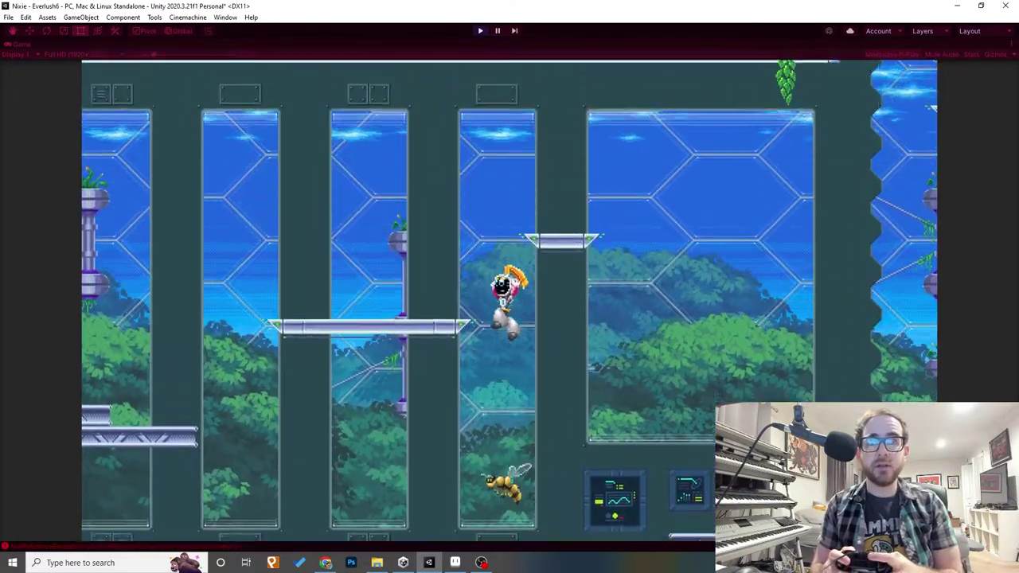
key(Left)
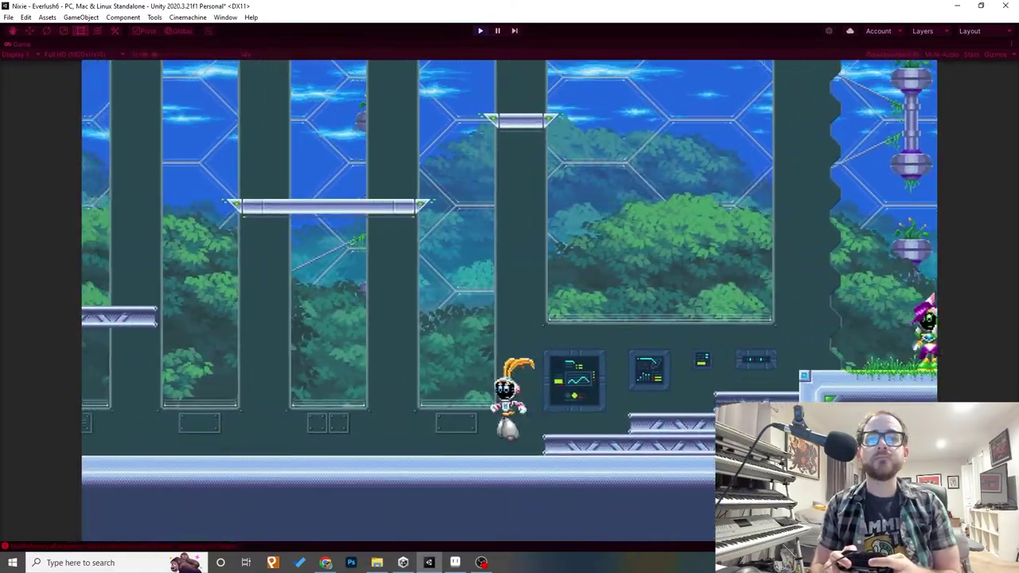
key(Right)
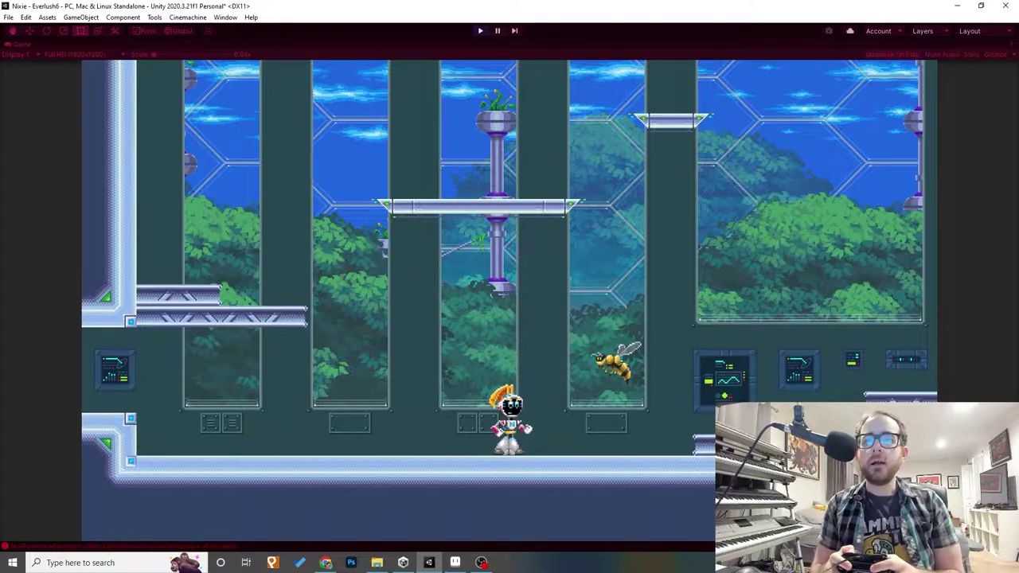
key(space)
key(Left)
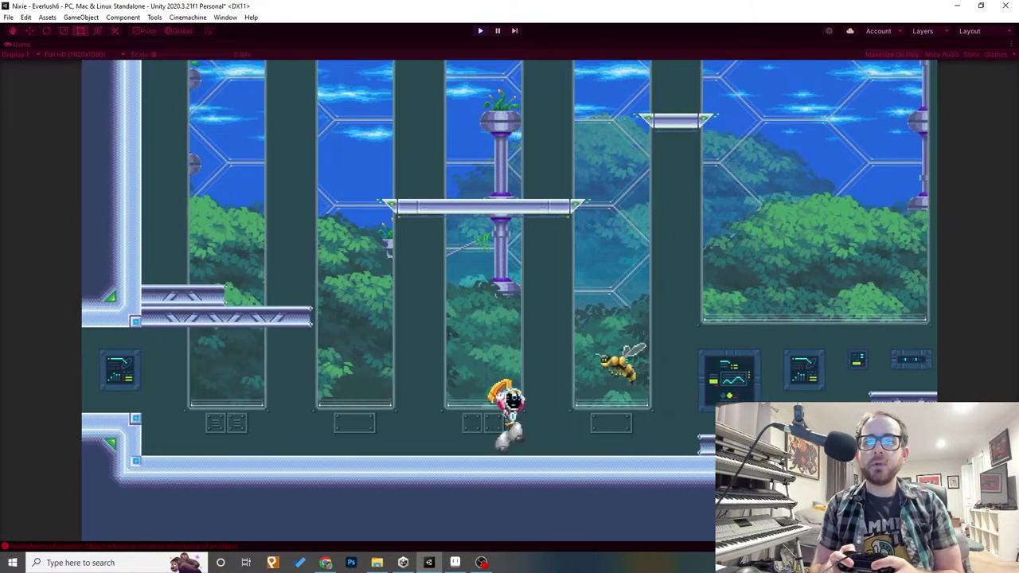
key(space)
key(Left)
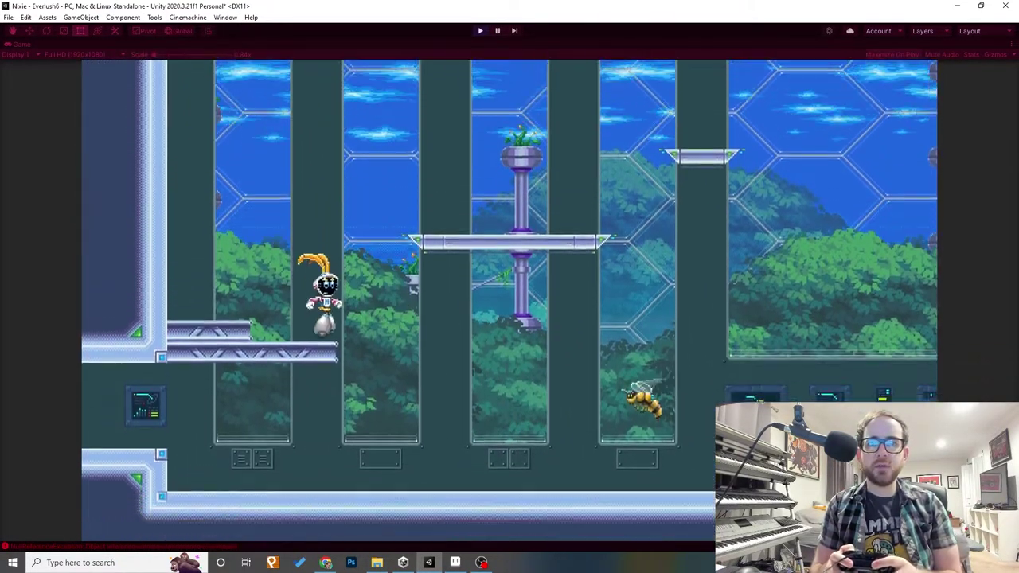
- Playtest jumping from the left ledge back across the floating platforms
key(space)
key(Right)
key(Right)
key(space)
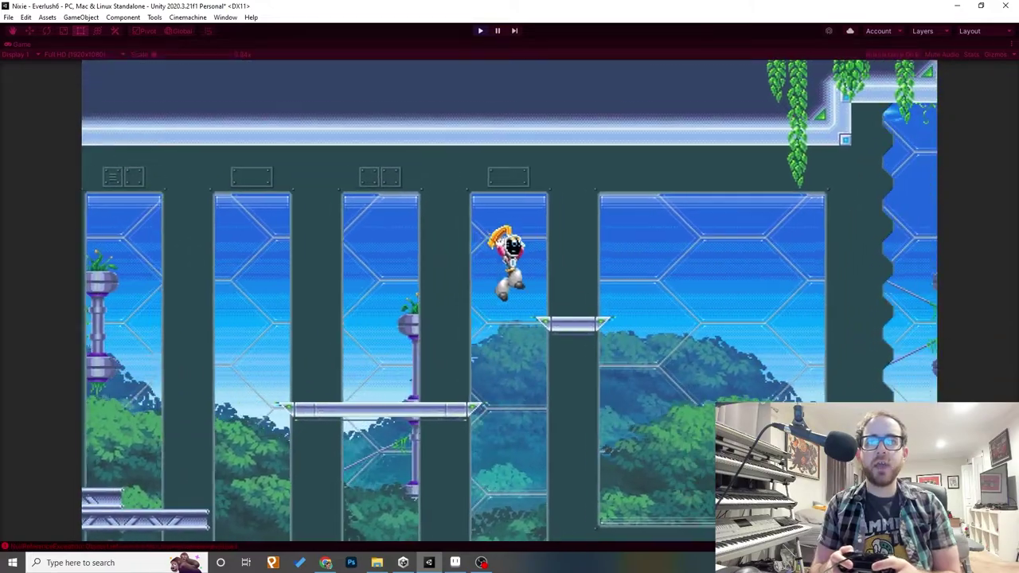
key(Left)
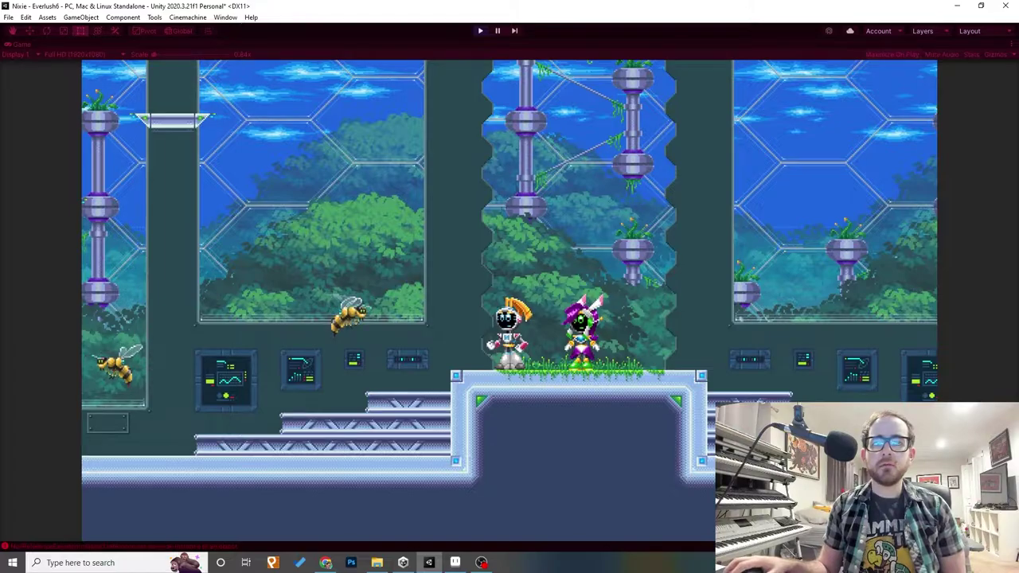
- Switch to Aseprite and play back the Nixie shooting, shoot up, shoot duck and shoot down animations
key(alt+Tab)
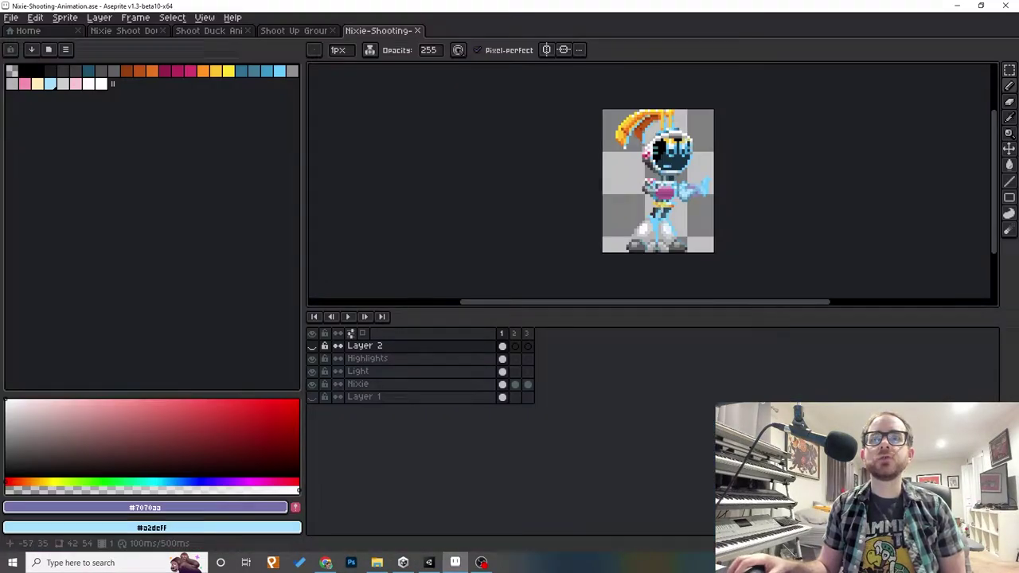
key(Return)
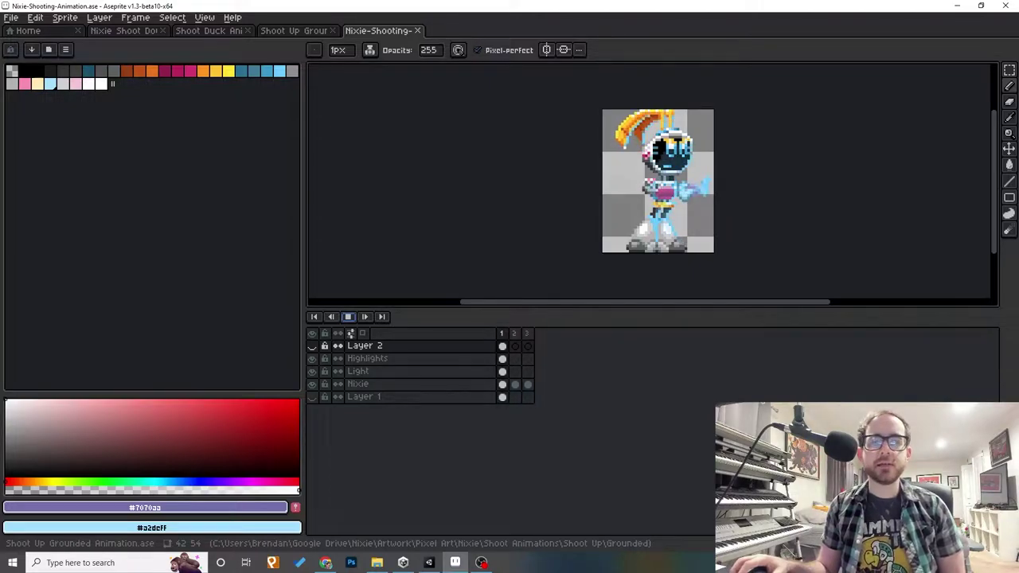
key(ctrl+shift+Tab)
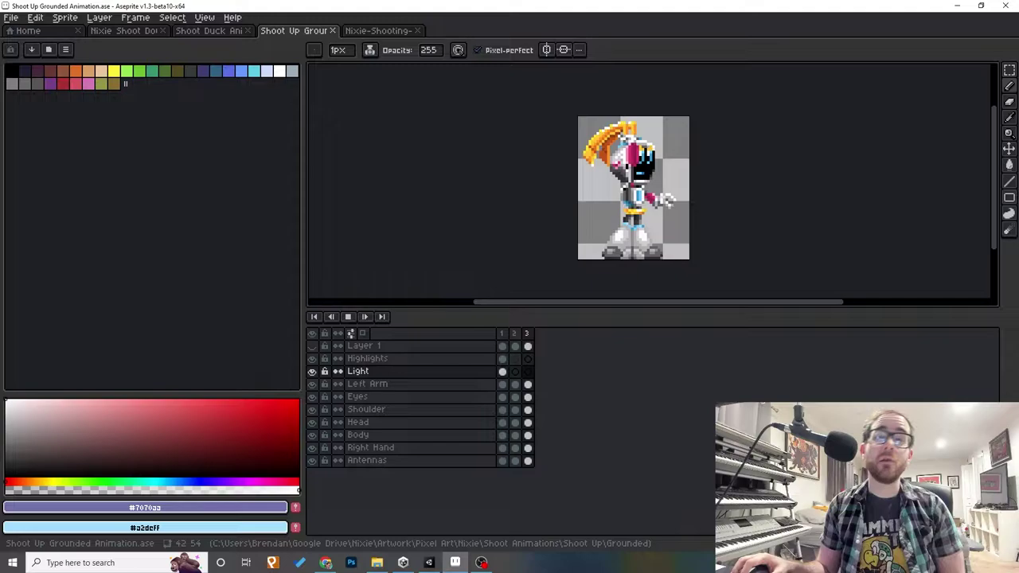
key(ctrl+shift+Tab)
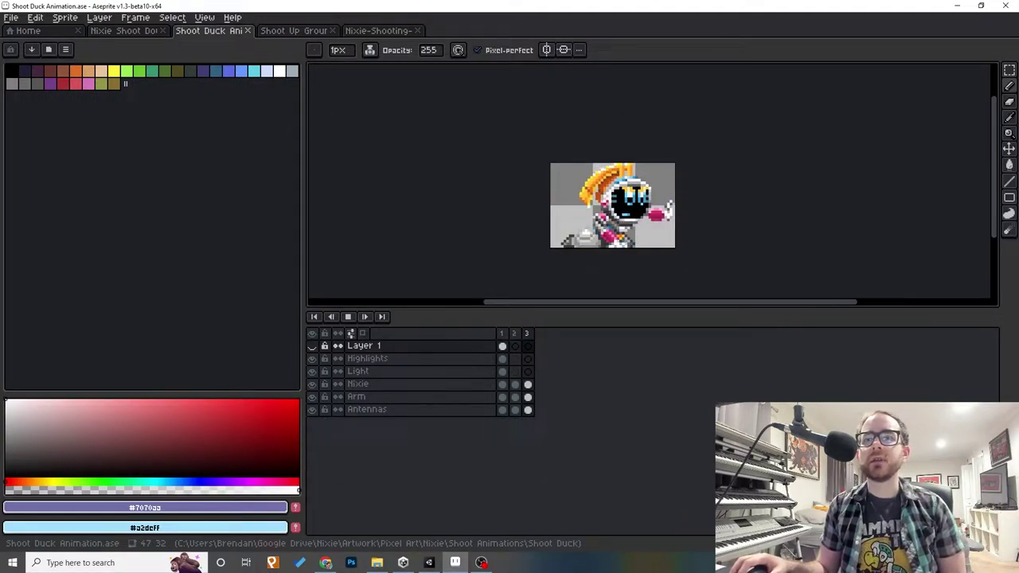
click(125, 31)
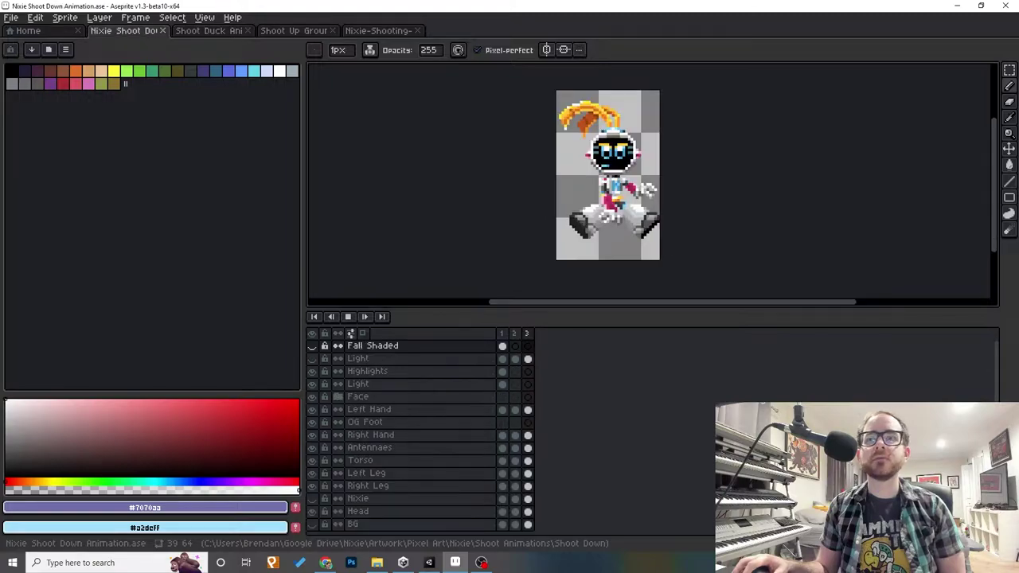
key(ctrl+Tab)
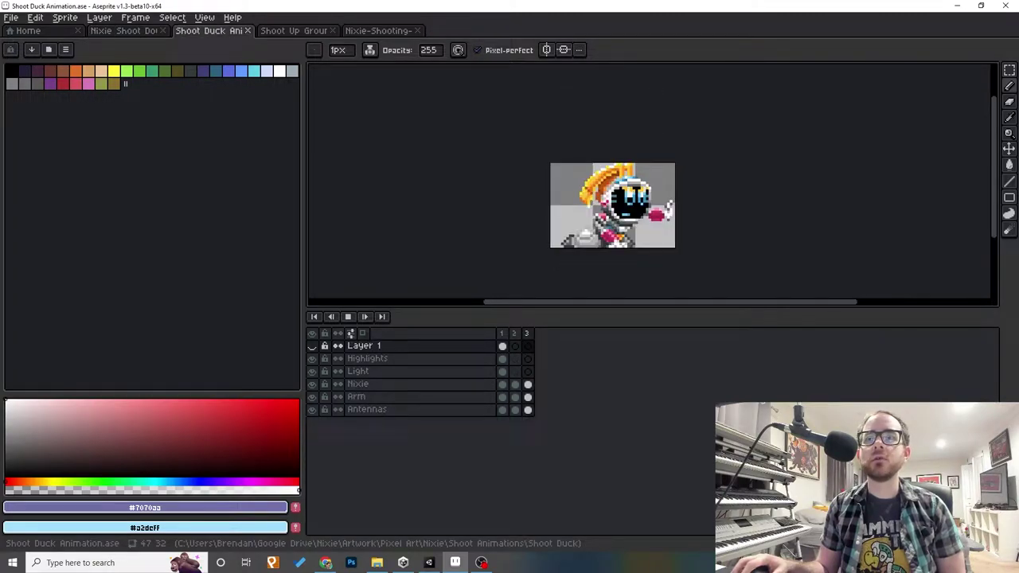
key(ctrl+Tab)
key(ctrl+Tab)
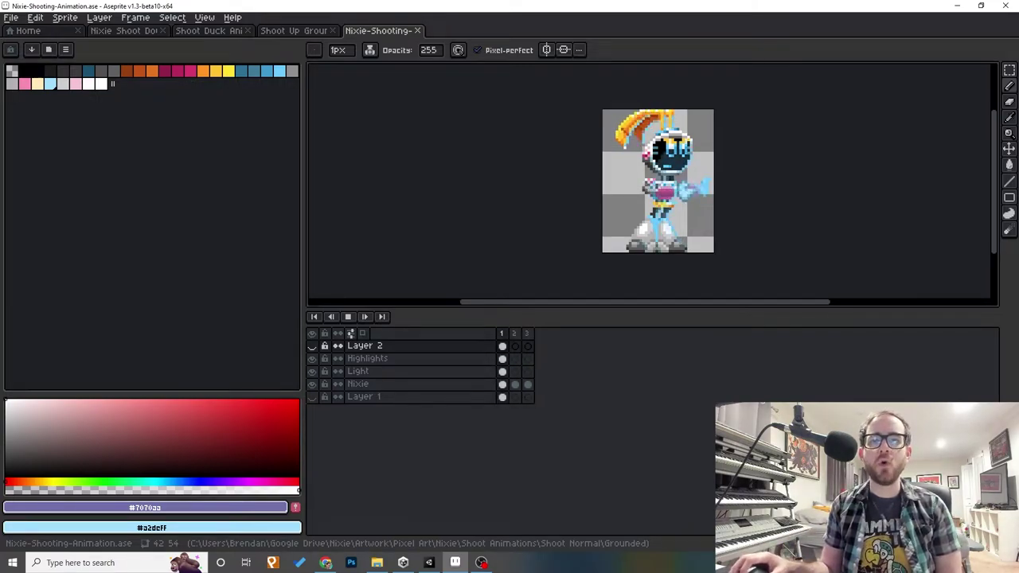
- Switch to Unity and examine the character's animation states in the Nixie controller, from idle through shooting to climb
click(429, 563)
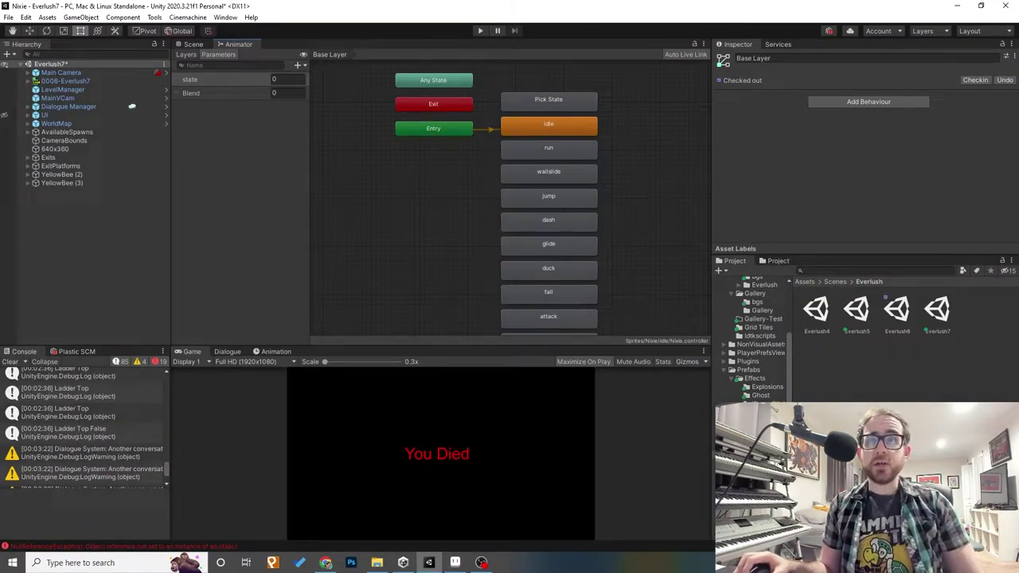
middle_drag(509, 239, 471, 111)
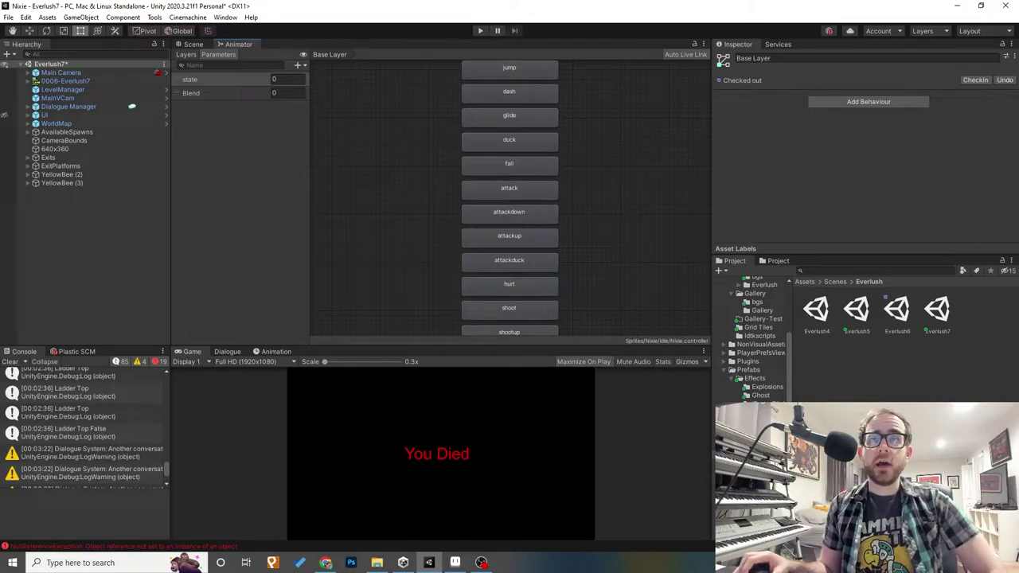
middle_drag(510, 239, 522, 135)
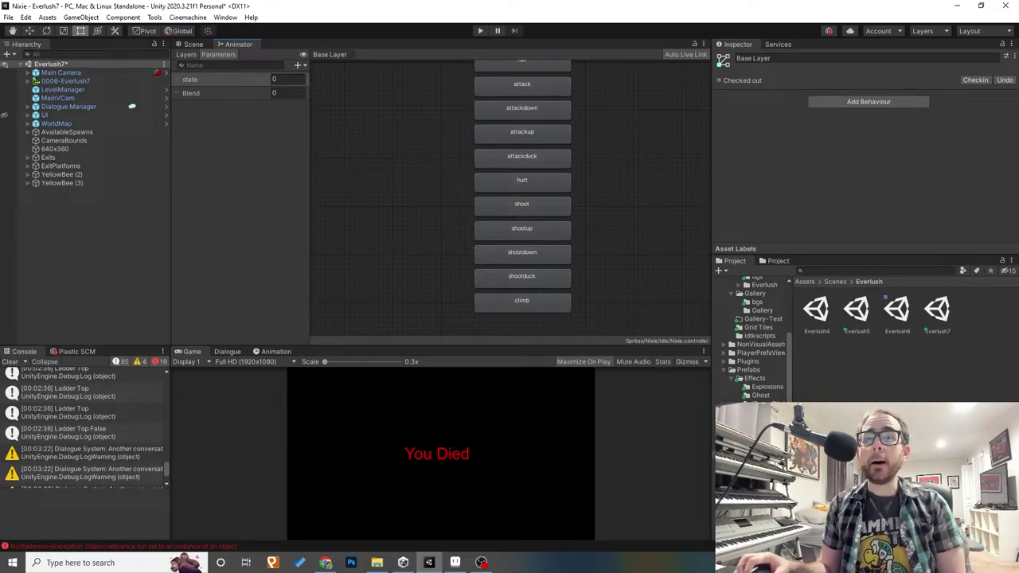
middle_drag(522, 175, 500, 237)
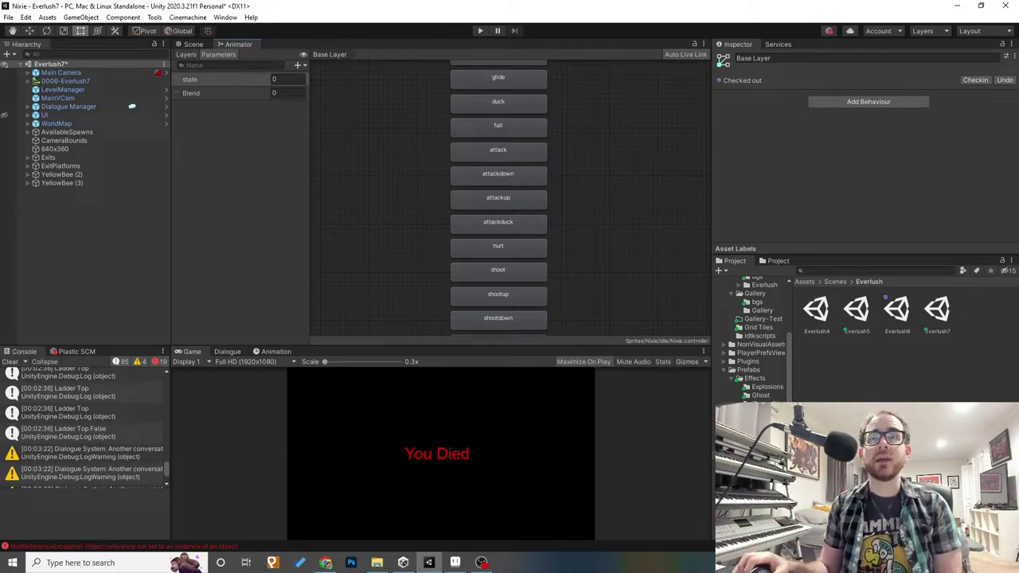
scroll(510, 199, down, 4)
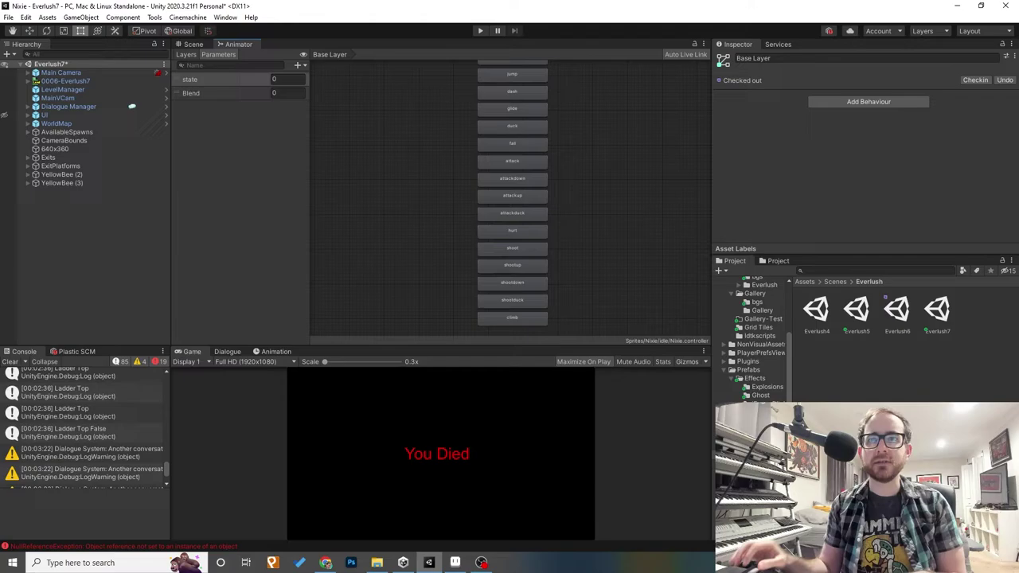
middle_drag(542, 191, 501, 212)
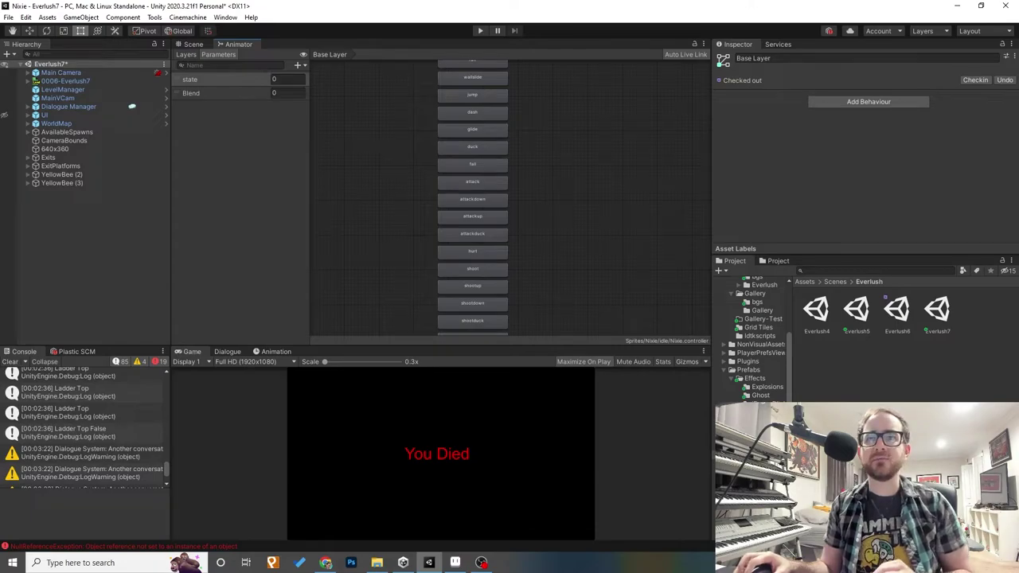
middle_drag(502, 211, 539, 177)
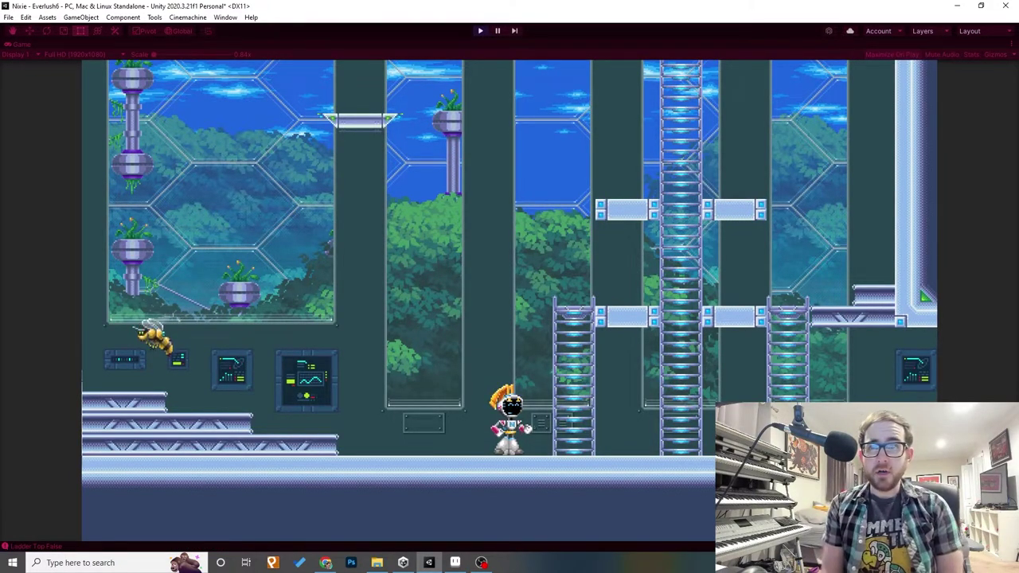
- Playtest climbing by taking the character up the short left ladder and over onto the tall middle ladder
key(Right)
key(Up)
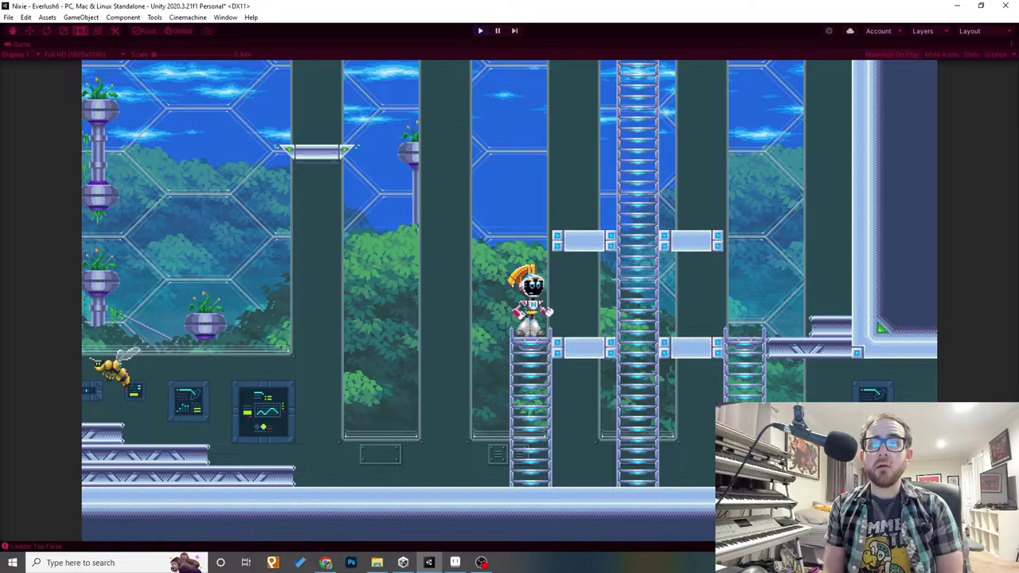
key(Right)
key(Up)
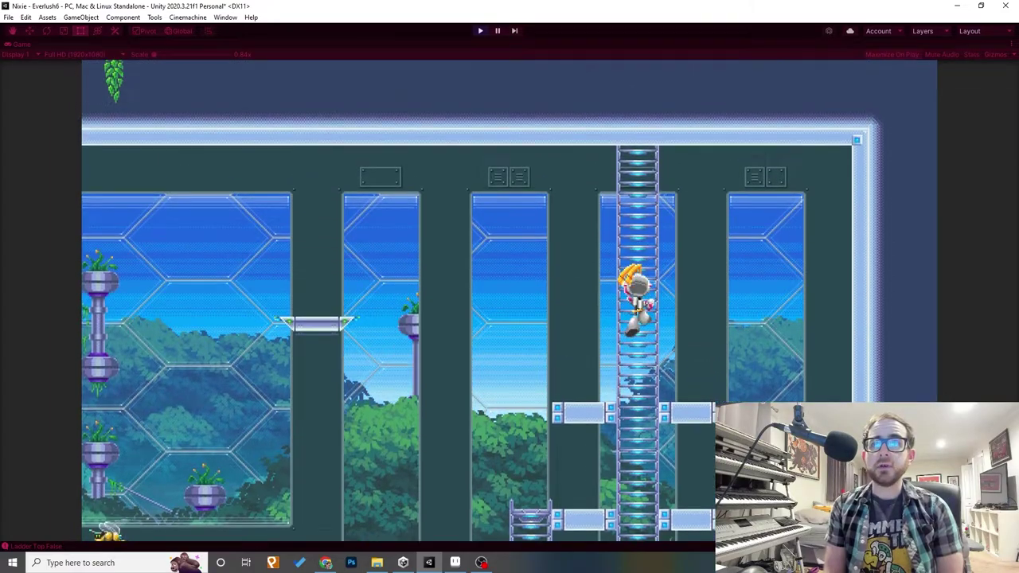
- Test jumping off the tall ladder toward the right wall, and return to climb down the same ladder
key(space)
key(Right)
key(Left)
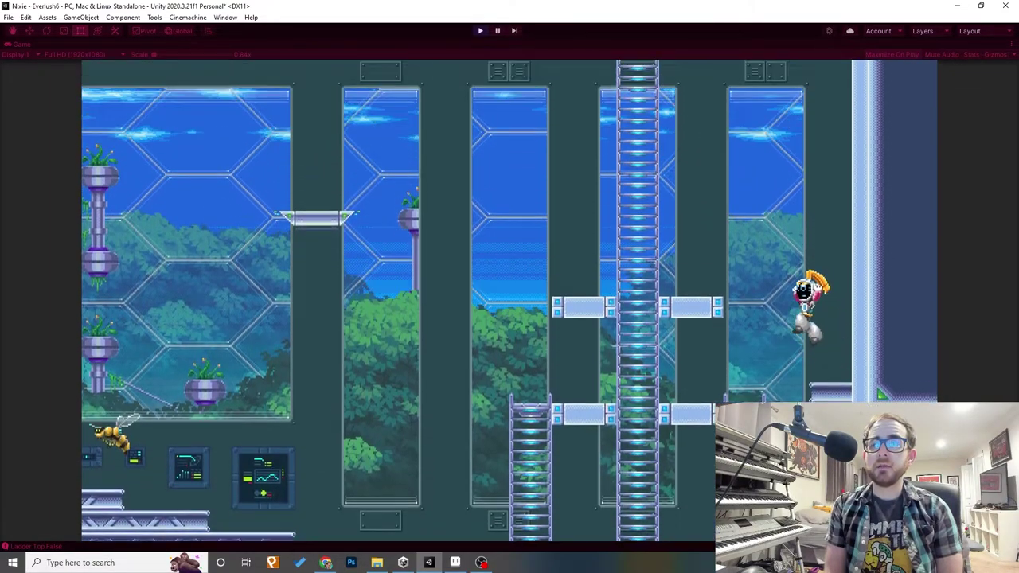
key(space)
key(Left)
key(Up)
key(Down)
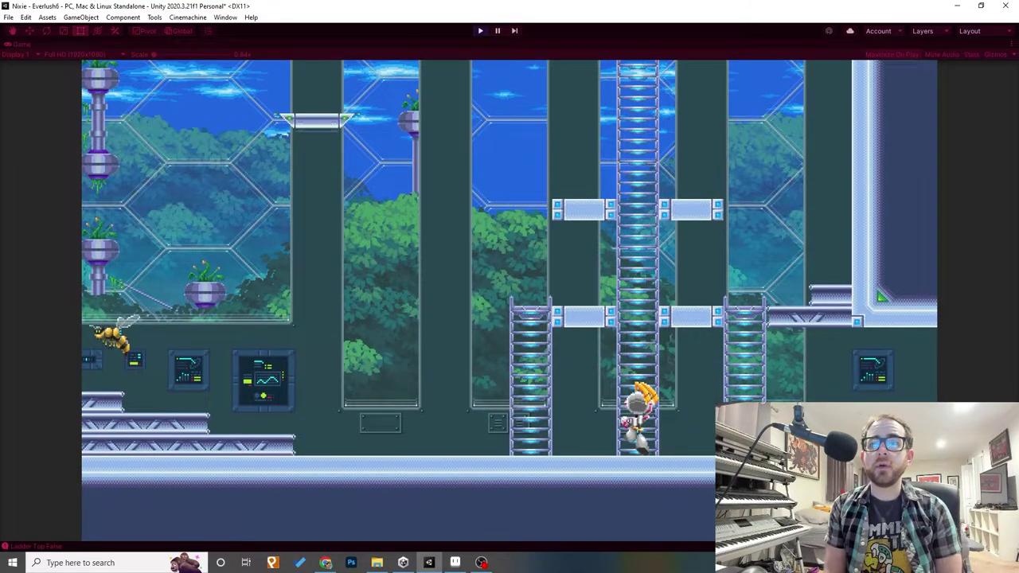
- Climb the short left ladder to its top and return the character to the floor beside it
key(Left)
key(Up)
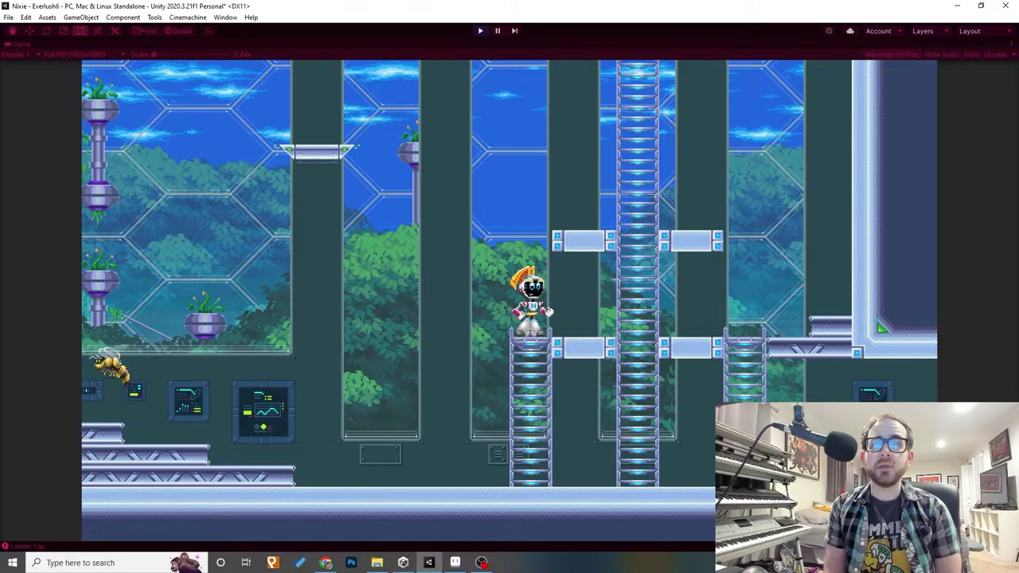
key(Down)
key(Left)
key(Right)
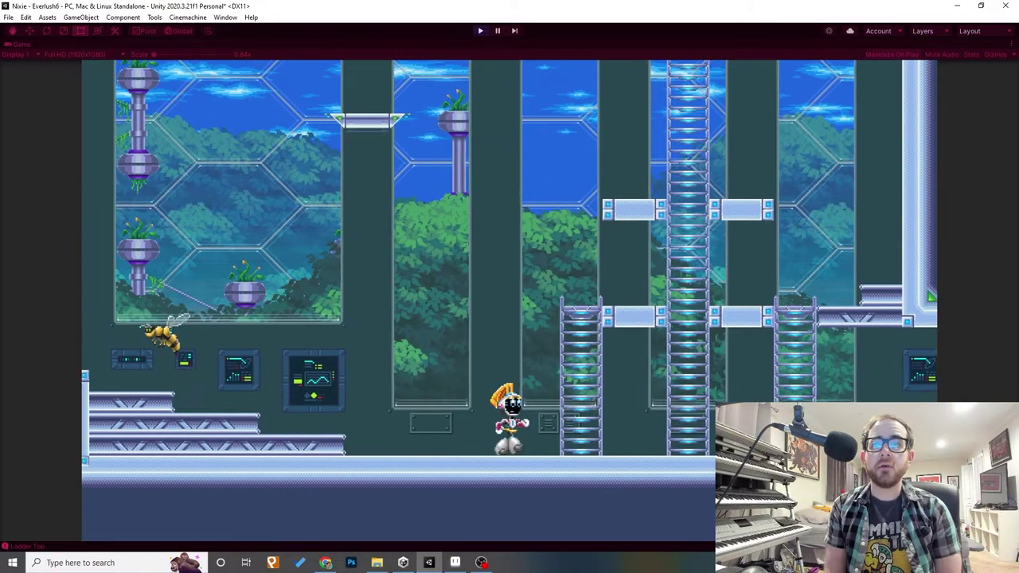
- Climb the short left ladder again and cross the platforms to the top of the short right ladder
key(Left)
key(Up)
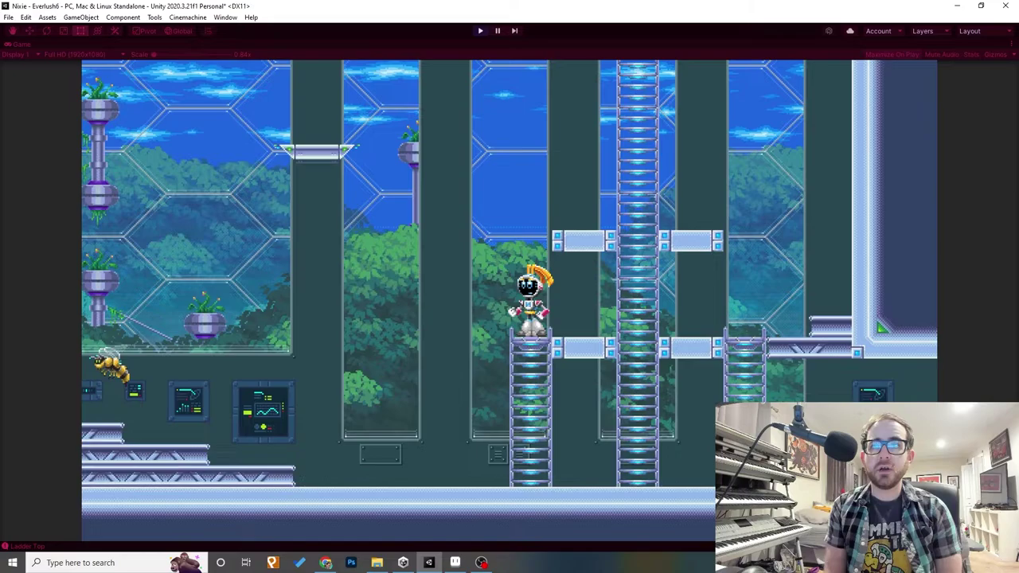
key(Right)
key(space)
key(Right)
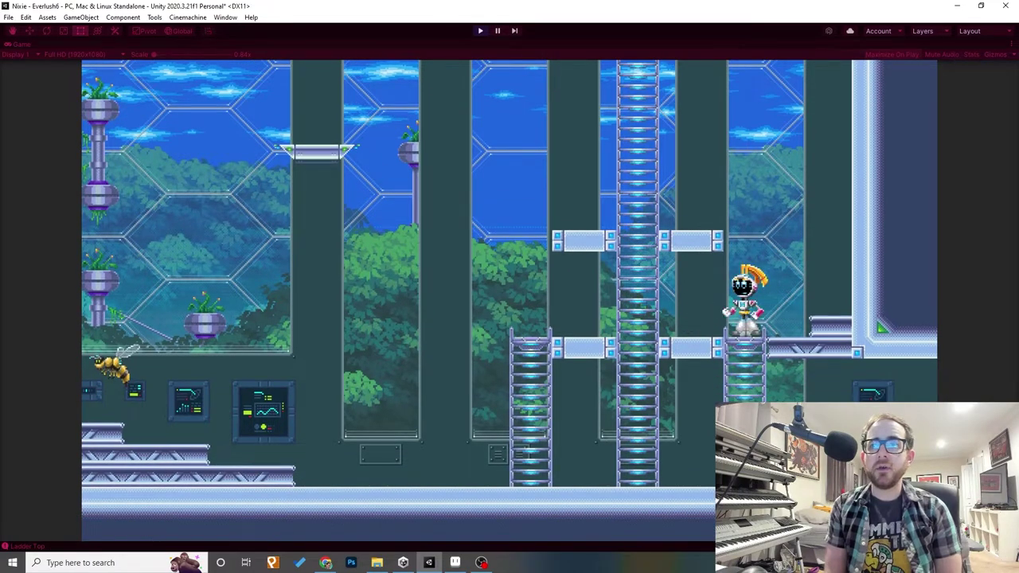
- Climb down the short right ladder and move the character along the floor to the short left ladder
key(Down)
key(Down)
key(Left)
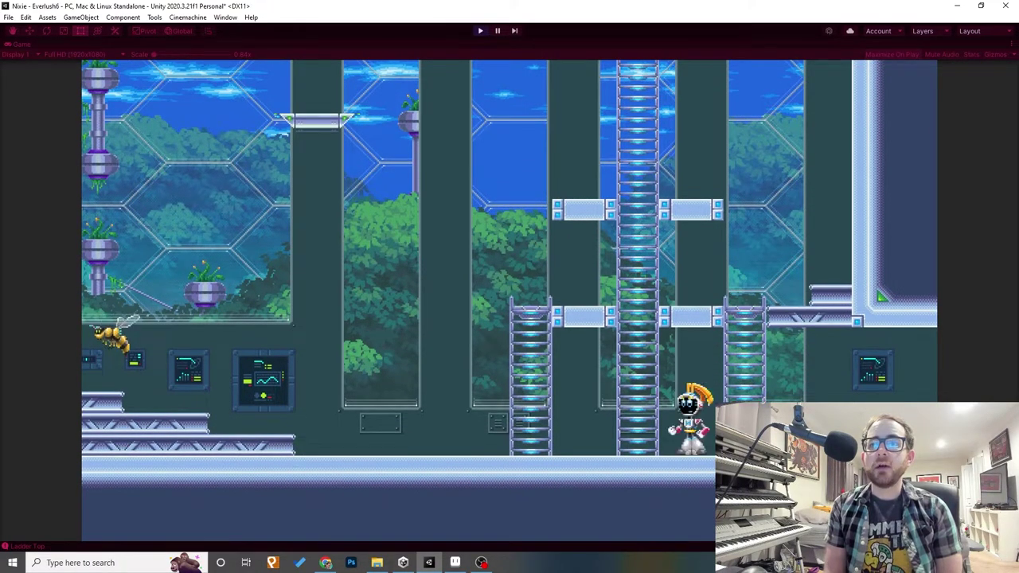
key(Right)
key(space)
key(Left)
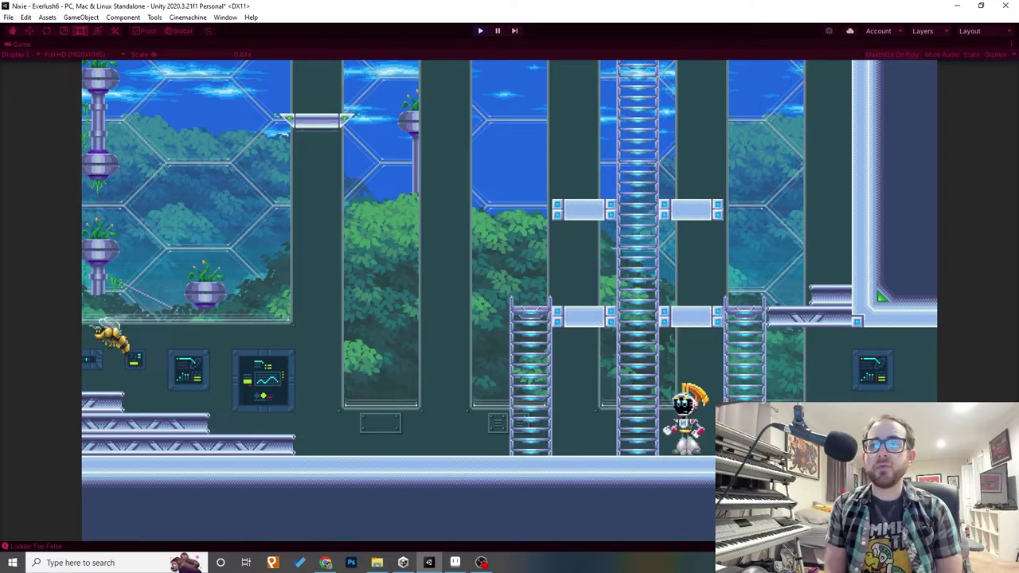
key(Right)
key(Left)
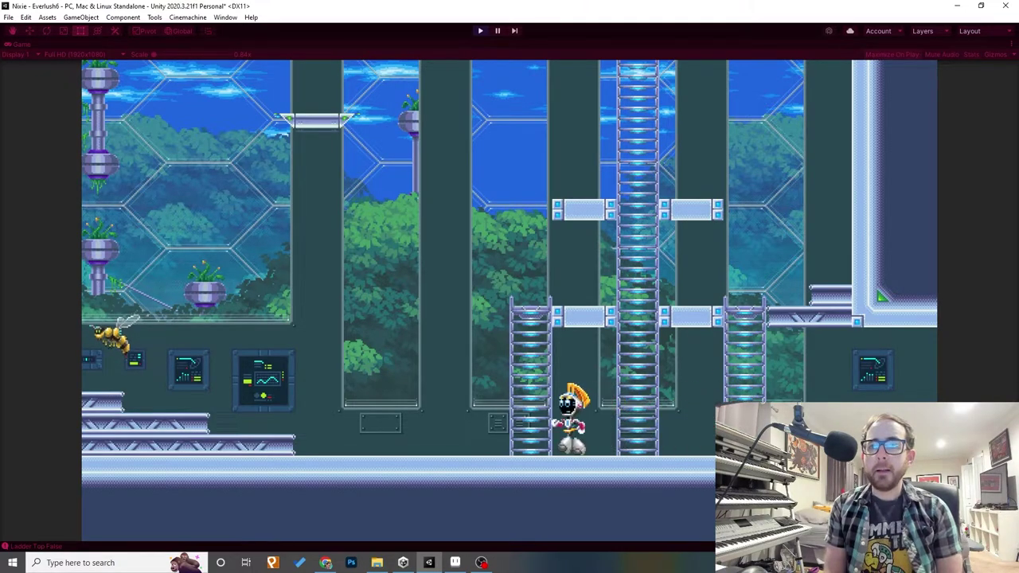
- Test grabbing the short left ladder partway, with quick left and right changes between climbs
key(Up)
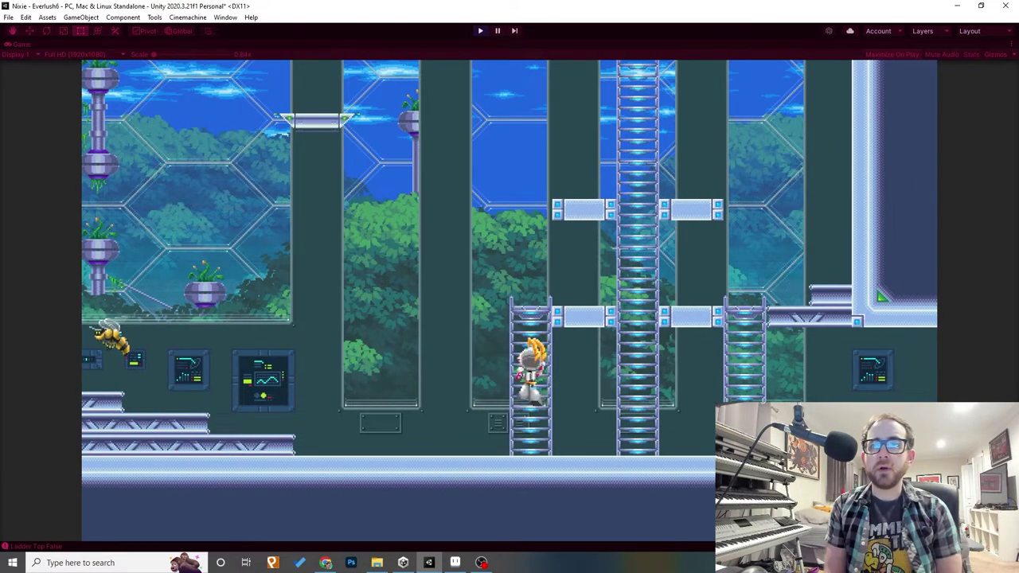
key(Left)
key(Right)
key(Left)
key(Right)
key(Up)
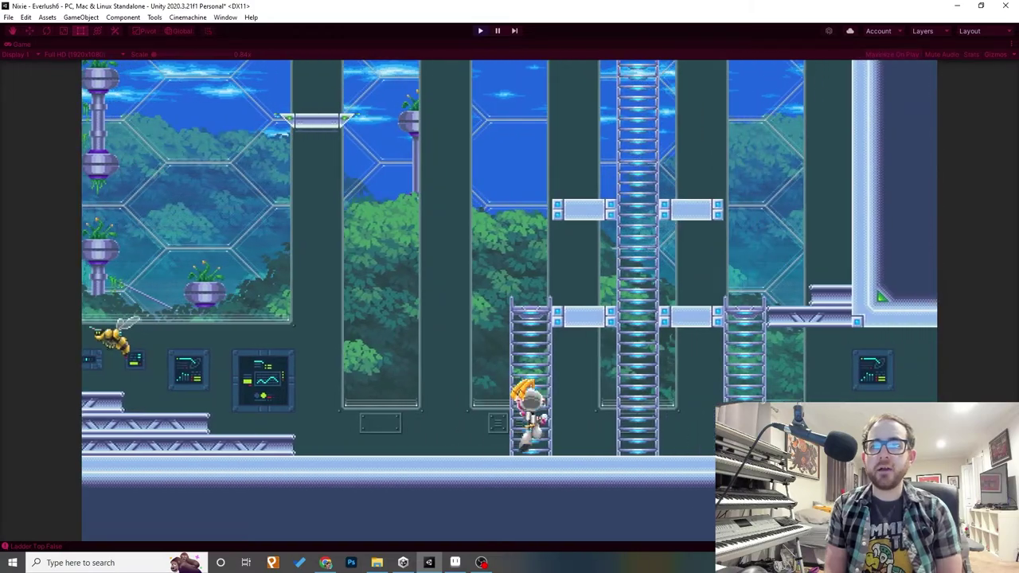
key(Up)
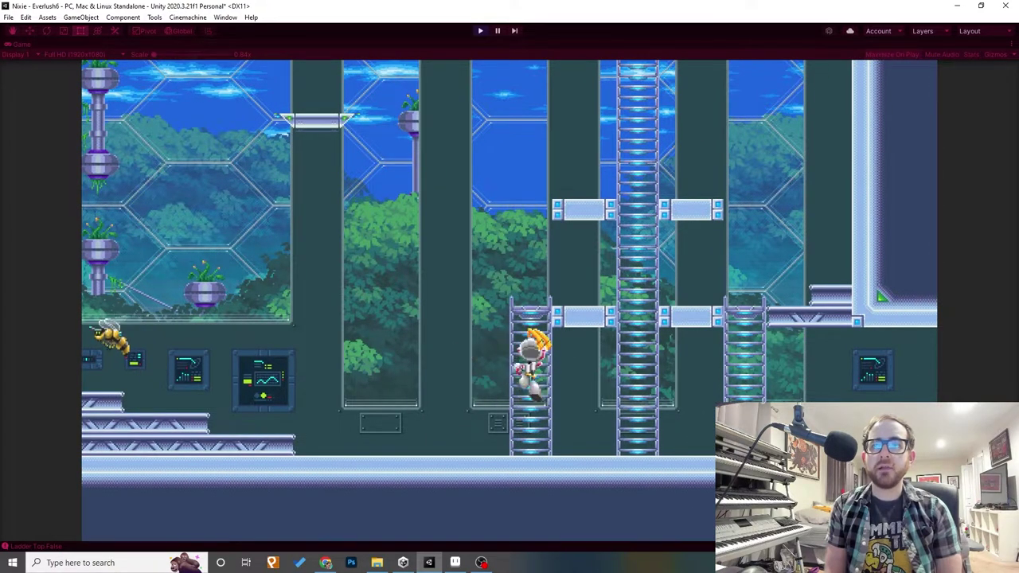
- Fire shots to the right and then to the left while hanging on the short left ladder
key(x)
key(x)
key(Right)
key(x)
key(x)
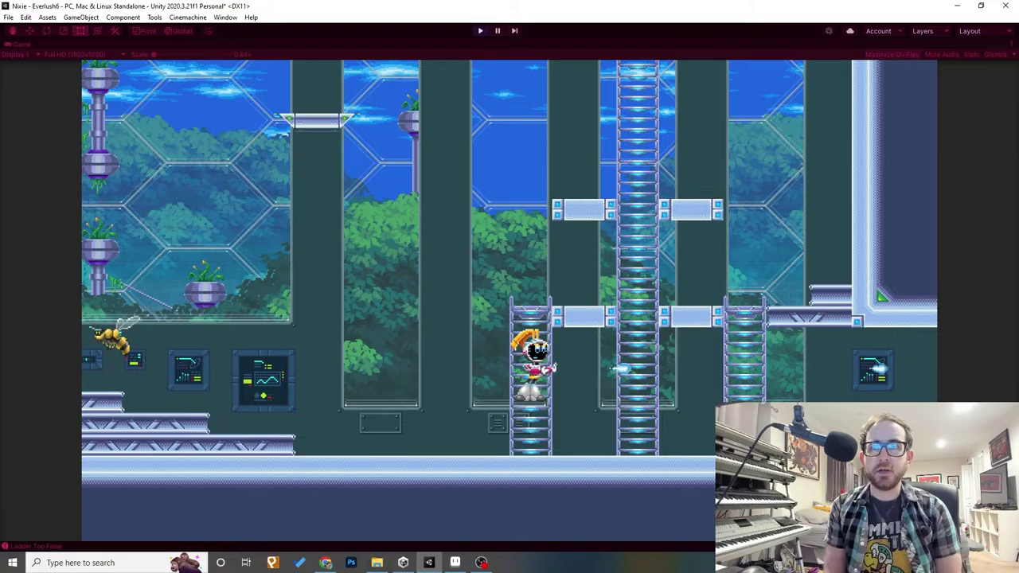
key(Left)
- Climb up and down the short left ladder, firing shots between the moves
key(x)
key(x)
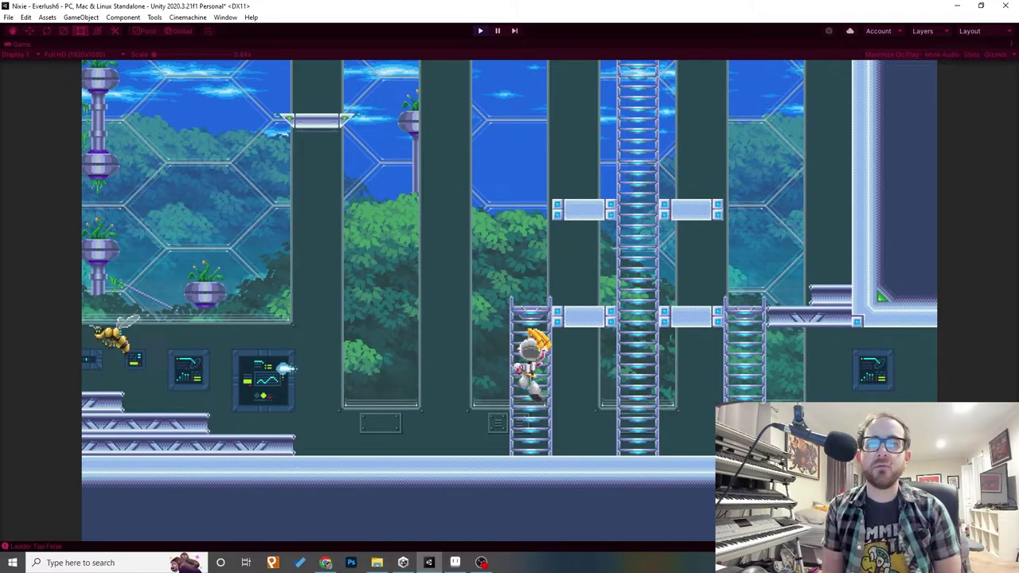
key(Up)
key(x)
key(x)
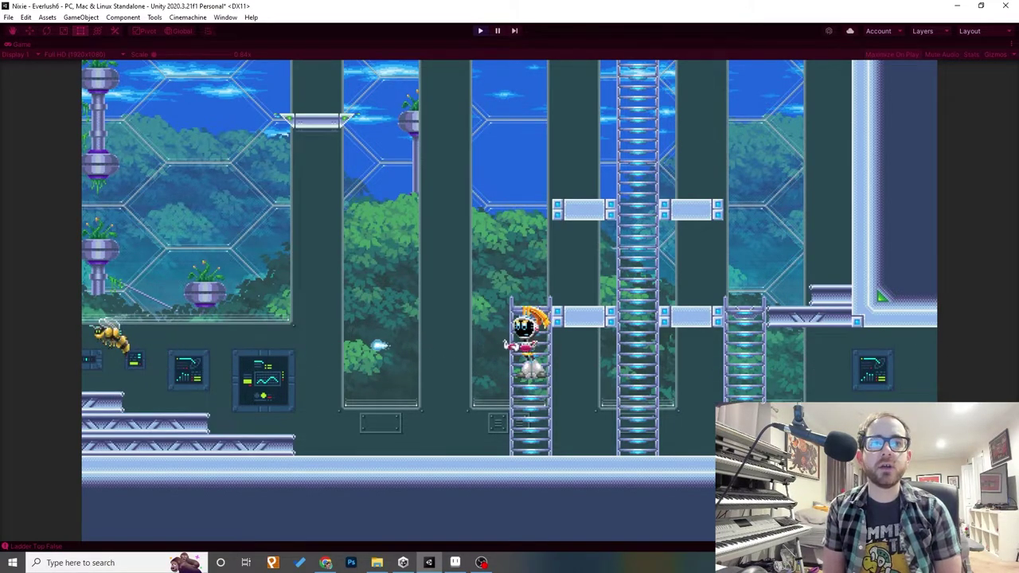
key(x)
key(Up)
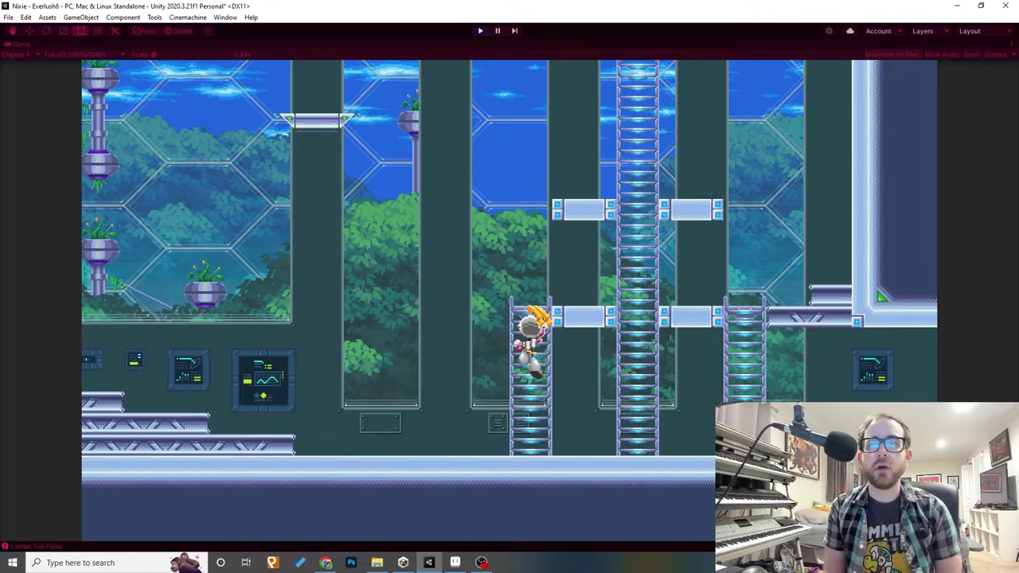
key(Down)
key(x)
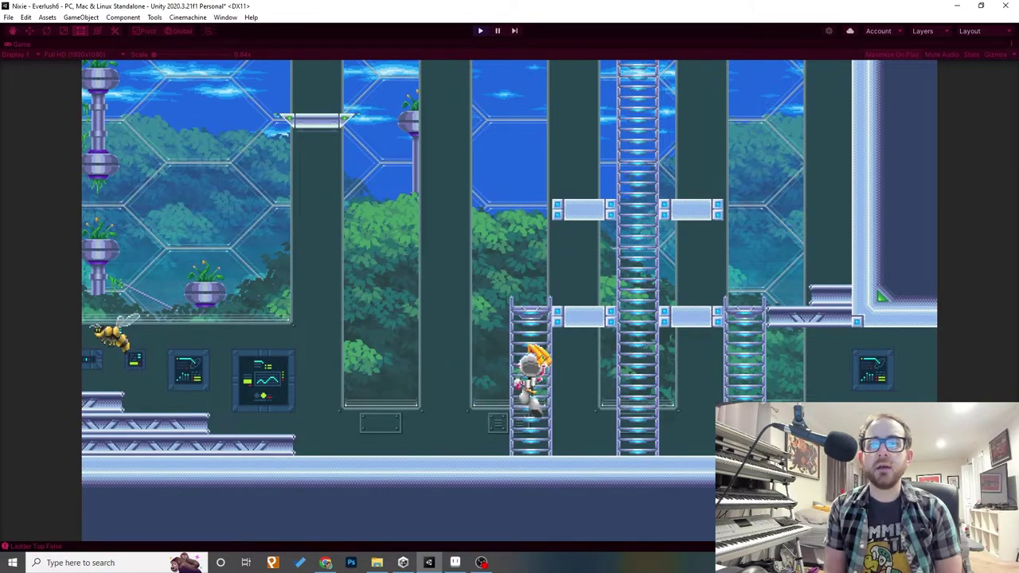
- Jump off the short left ladder, move left along the floor and turn the character to face right
key(Up)
key(z)
key(Left)
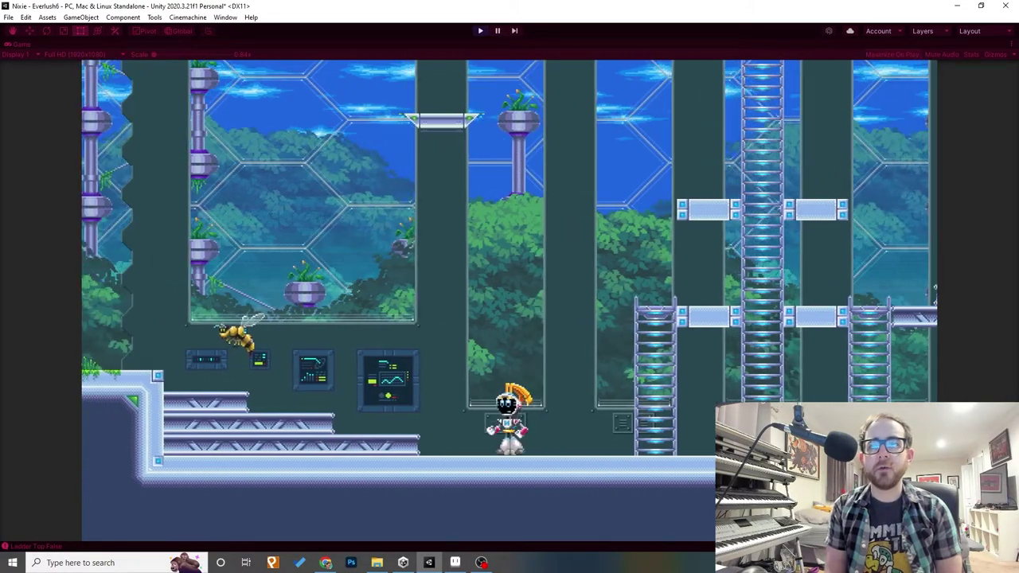
key(Right)
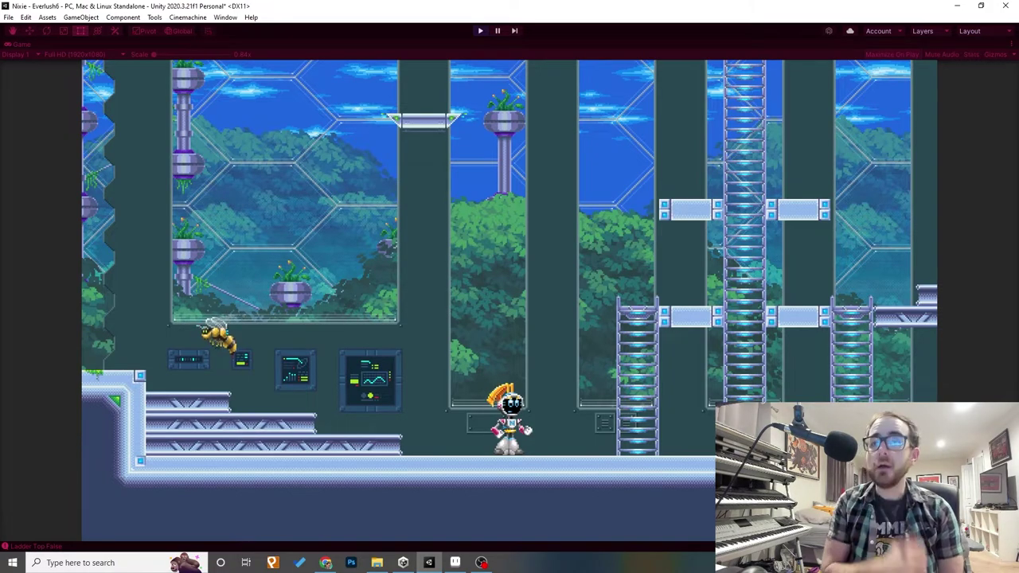
- Jump the character up past the lower platforms onto the upper platform left of the tall ladder
key(z)
key(Right)
key(Right)
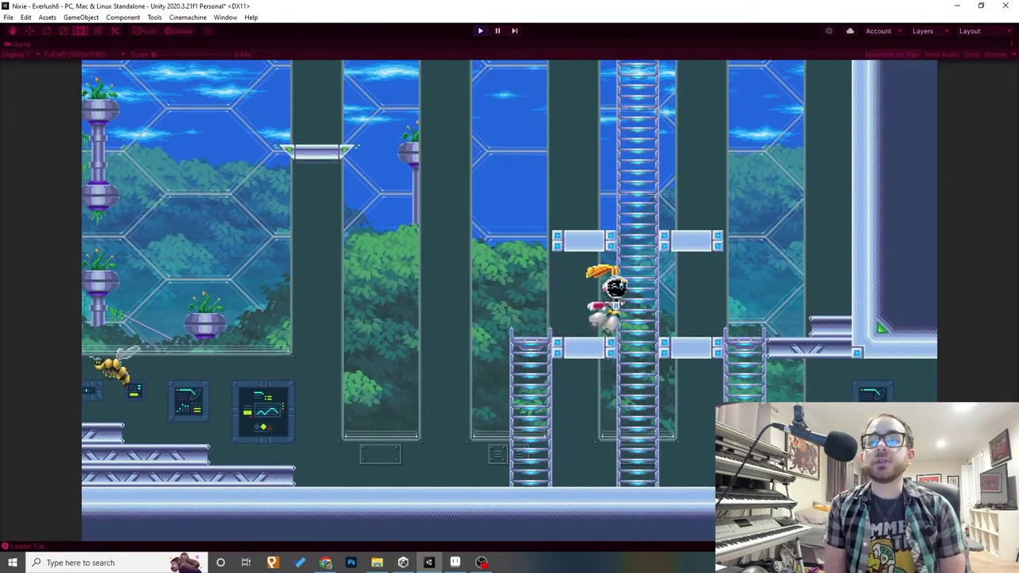
key(z)
key(Left)
key(Left)
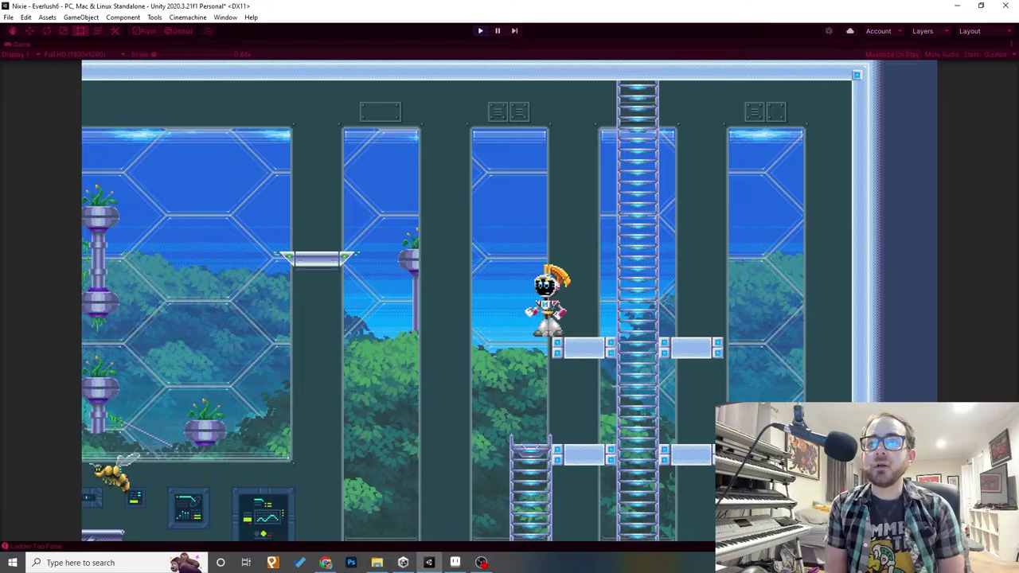